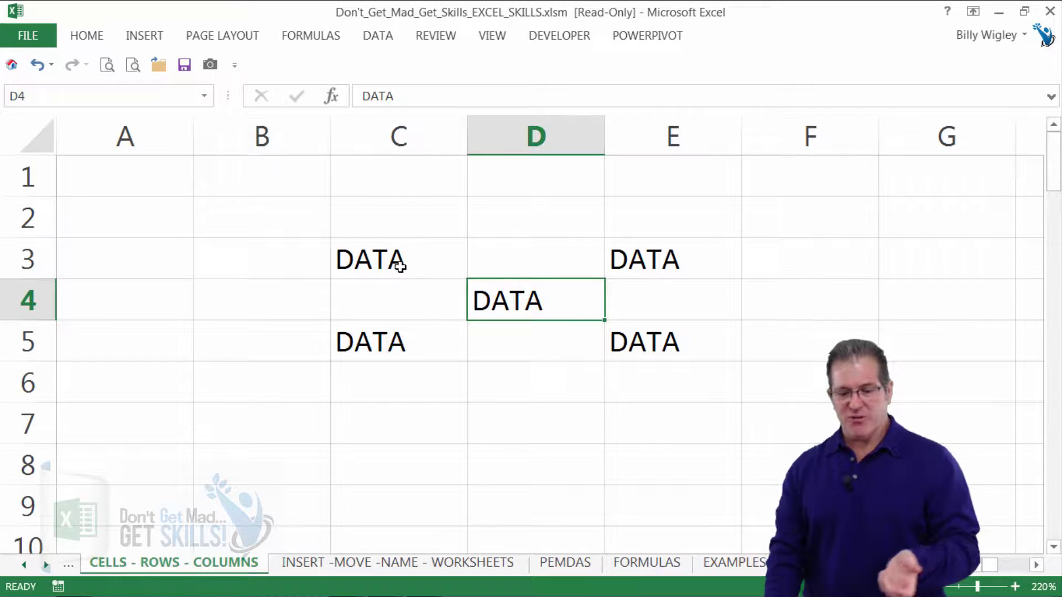
- Select cells C3, D4, E3, E5 and C5 one at a time, ending on D4
left_click(401, 266)
left_click(514, 306)
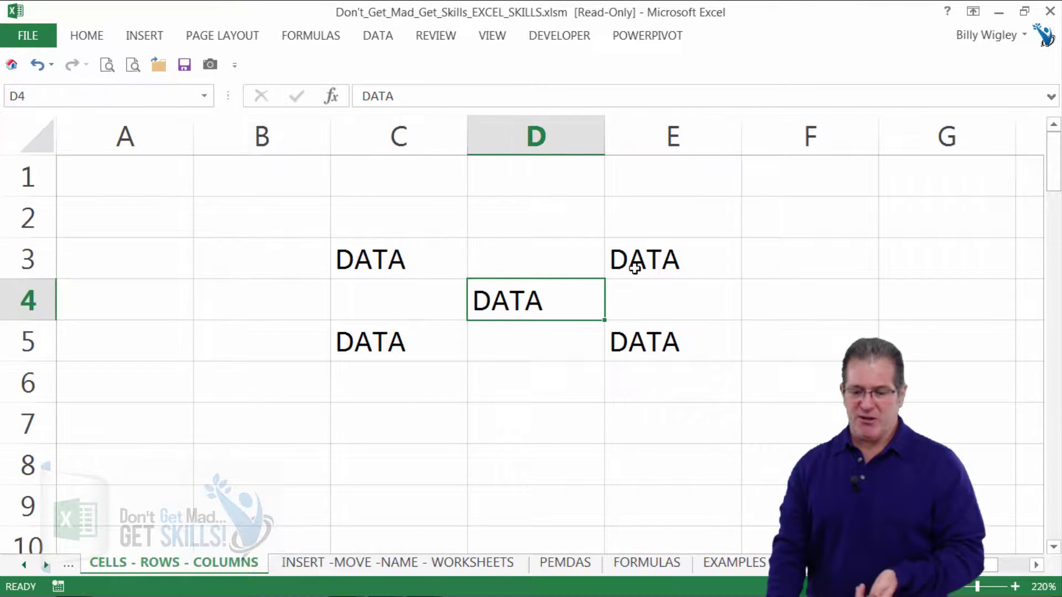
left_click(639, 256)
left_click(645, 342)
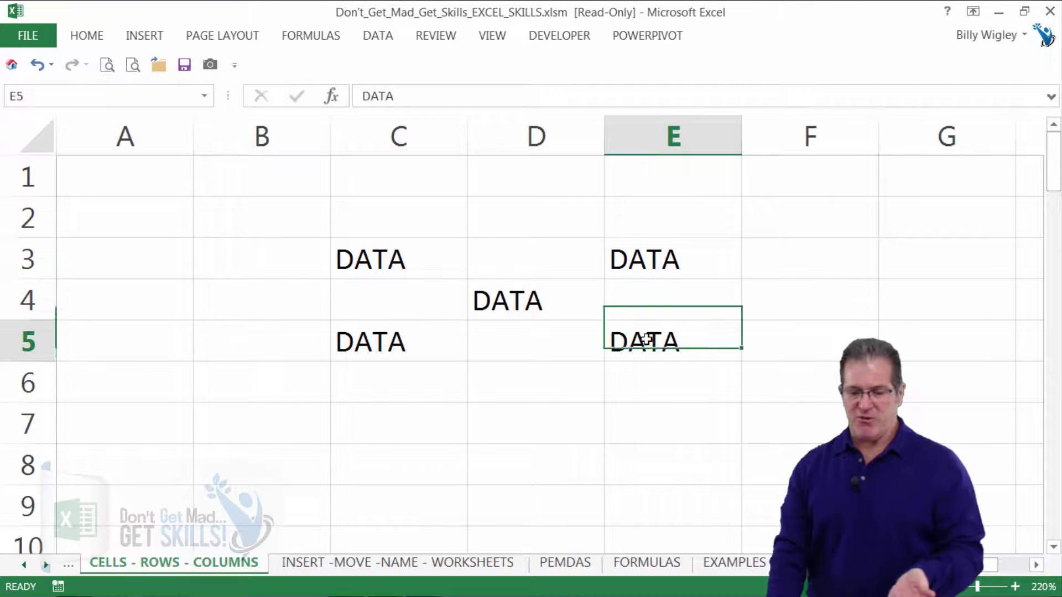
left_click(411, 345)
left_click(507, 297)
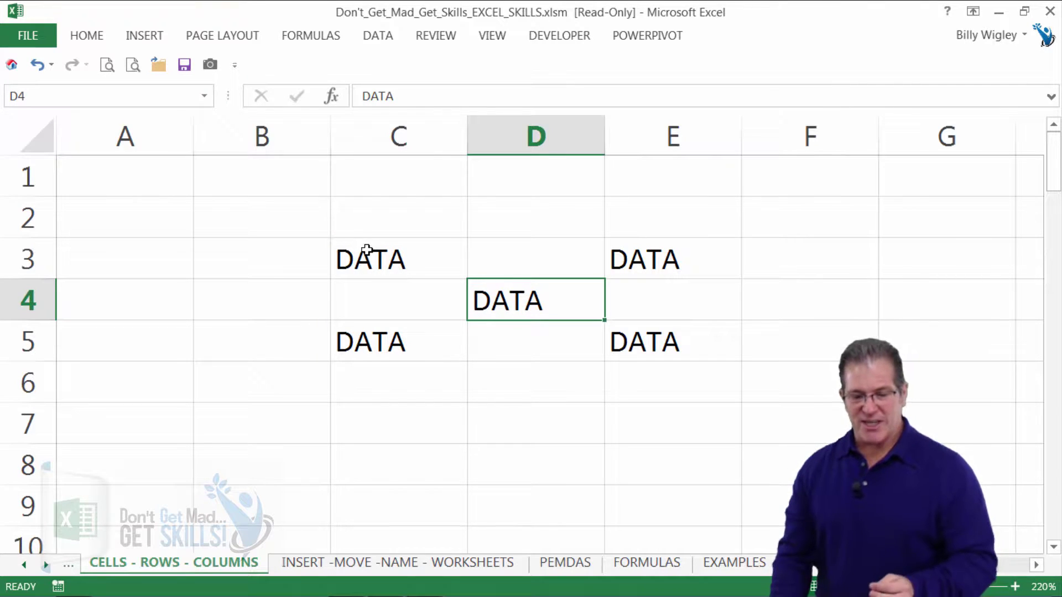
- Drag-select the block C3:E5, then return to just cell C3
left_click(367, 251)
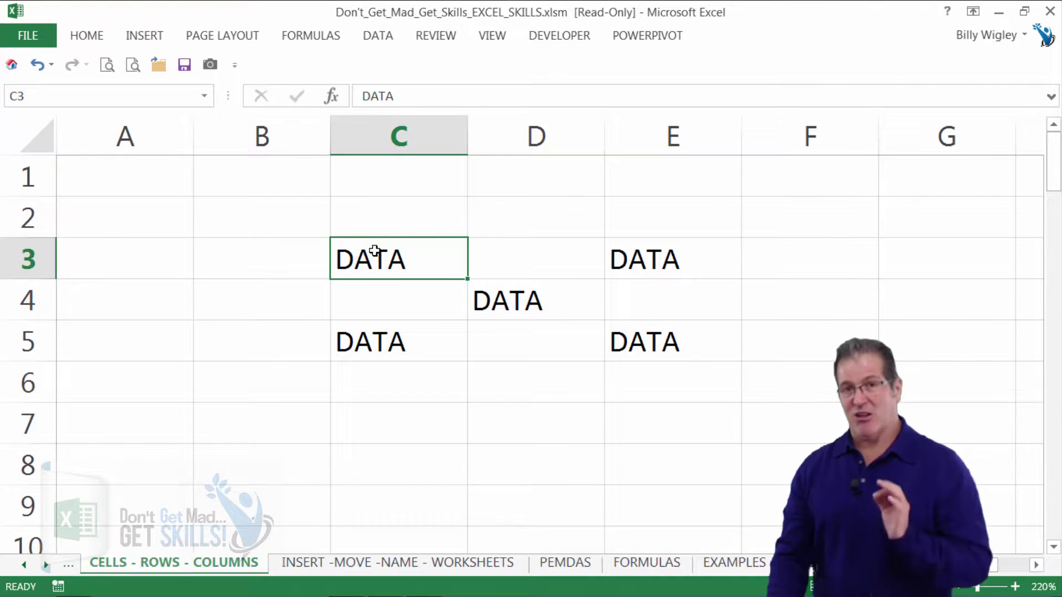
left_click_drag(386, 265, 665, 338)
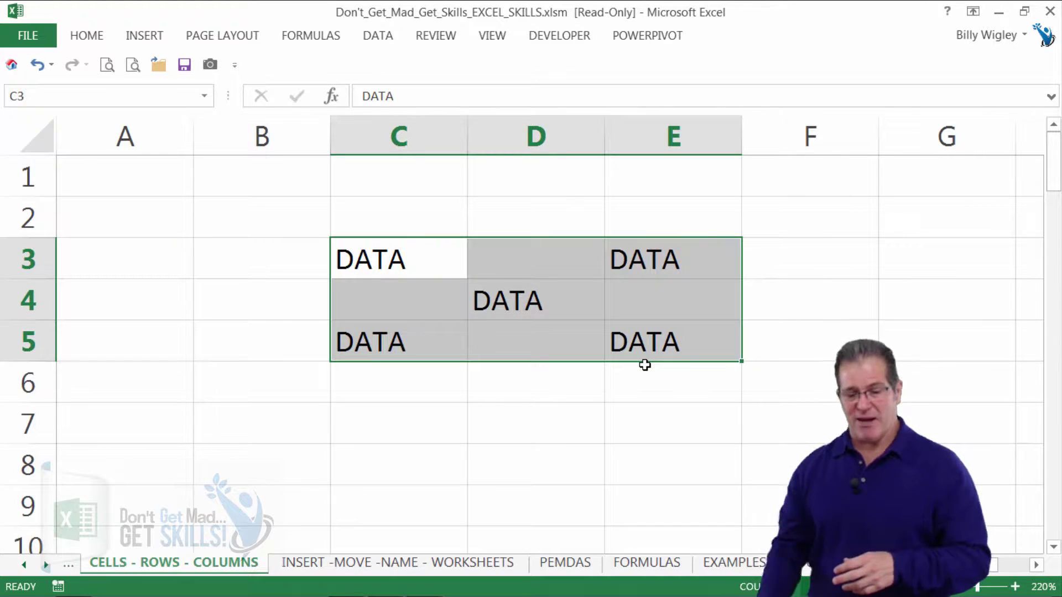
left_click(674, 347)
mouse_move(616, 330)
left_mouse_down()
mouse_move(380, 257)
mouse_move(678, 341)
left_mouse_up()
left_click(371, 256)
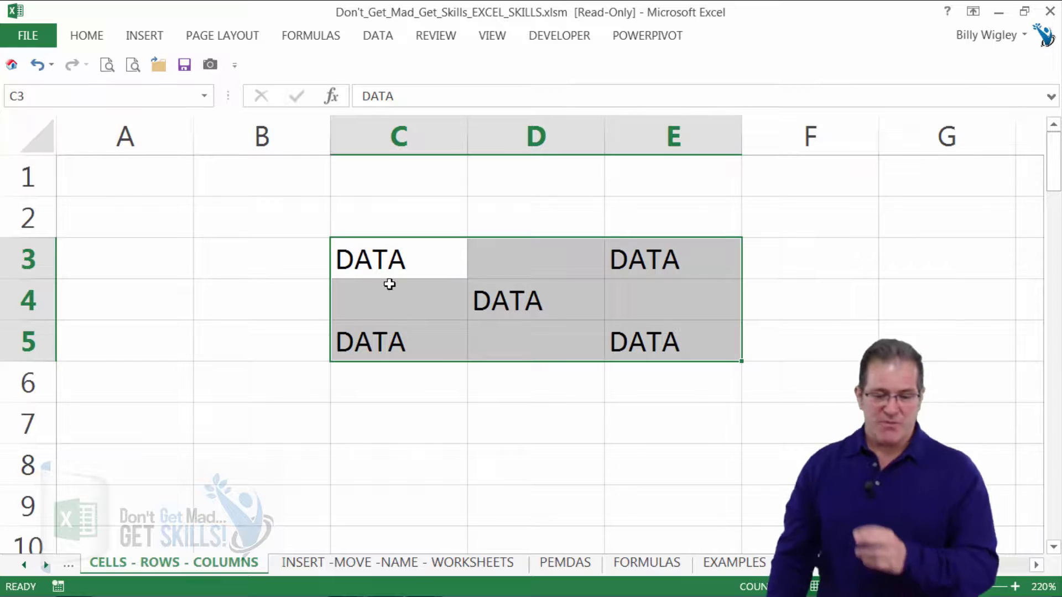
- Shift-select the range from C3 to E5
left_click(386, 259)
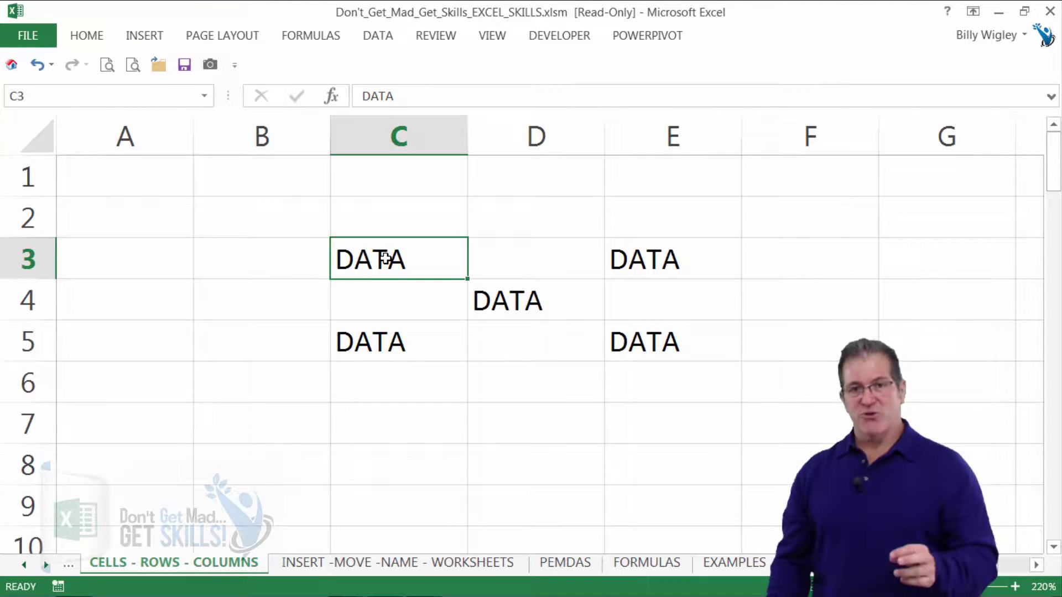
key("shift")
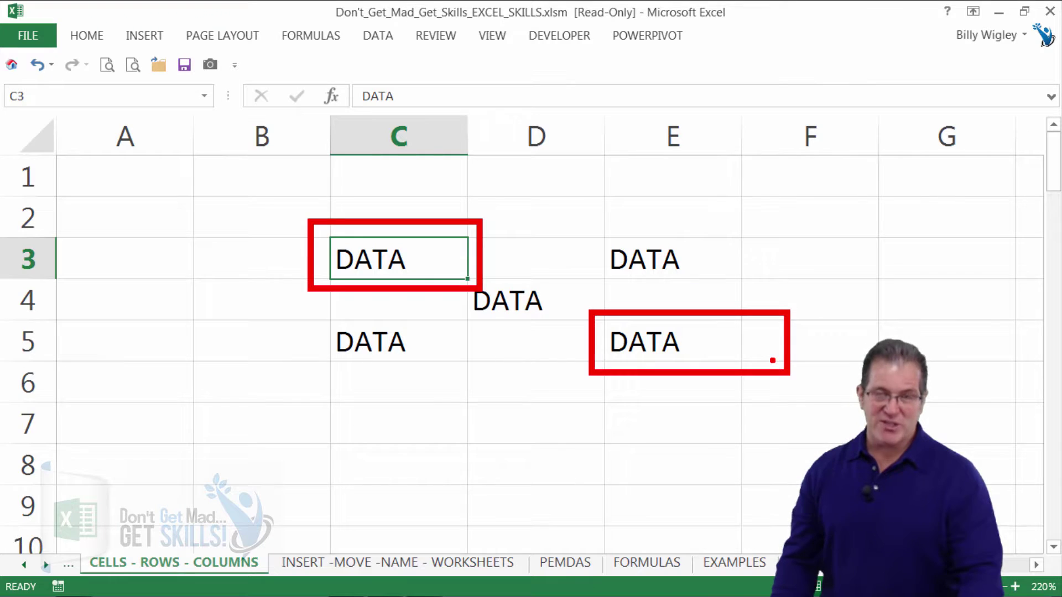
key("shift")
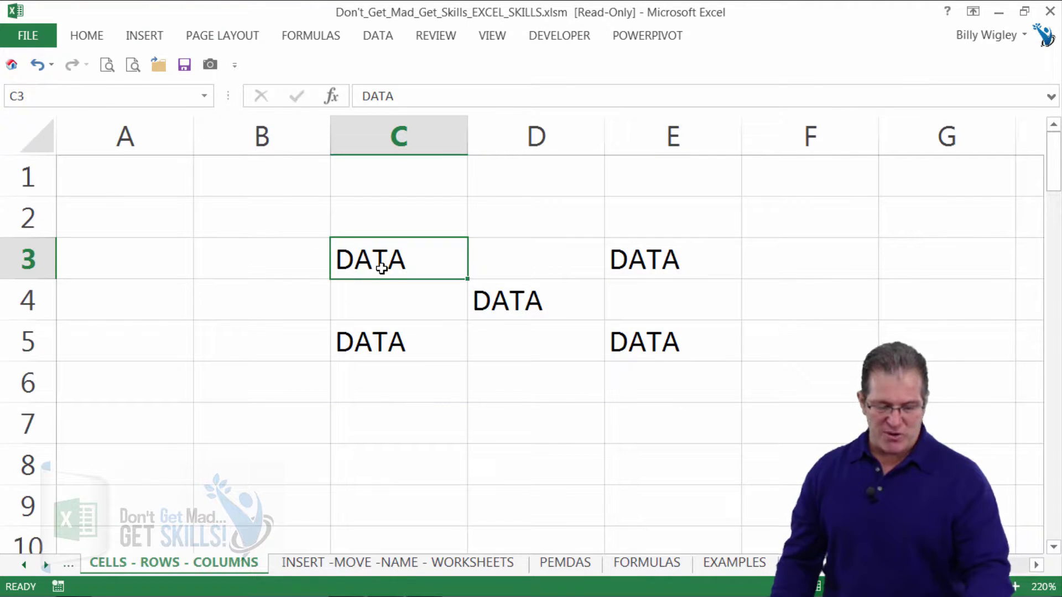
key("shift")
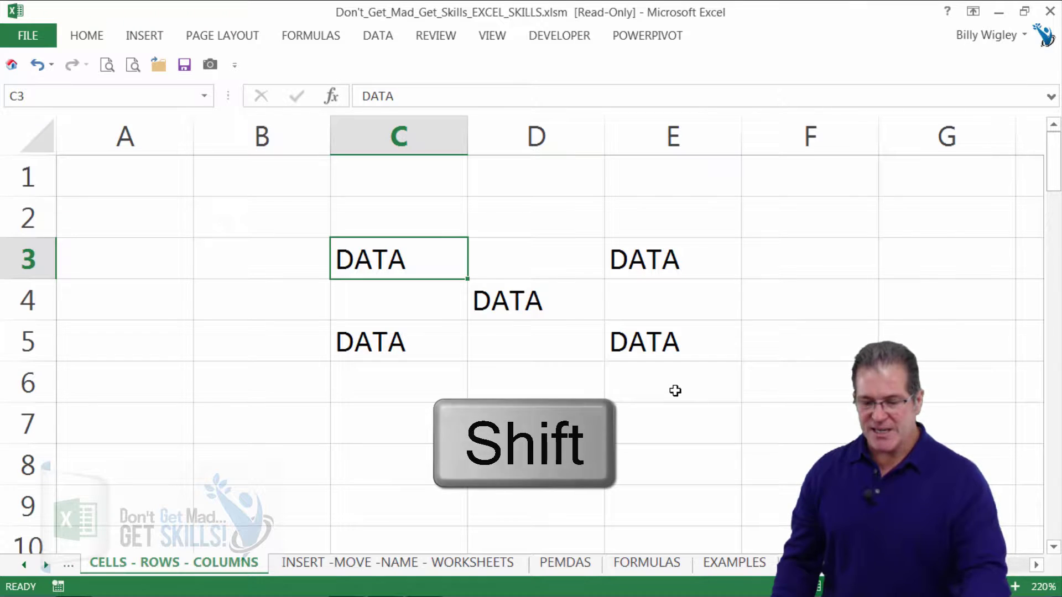
left_click(674, 346, "shift")
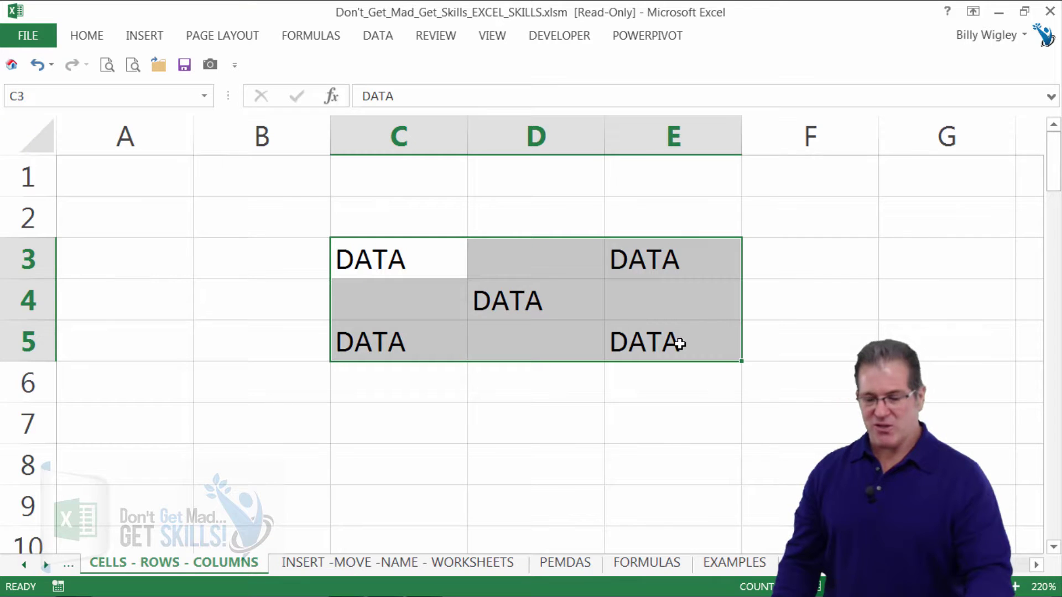
- Shift-select E5 back to C3, then C5 to E3, and return to C3
left_click(680, 344)
key("shift")
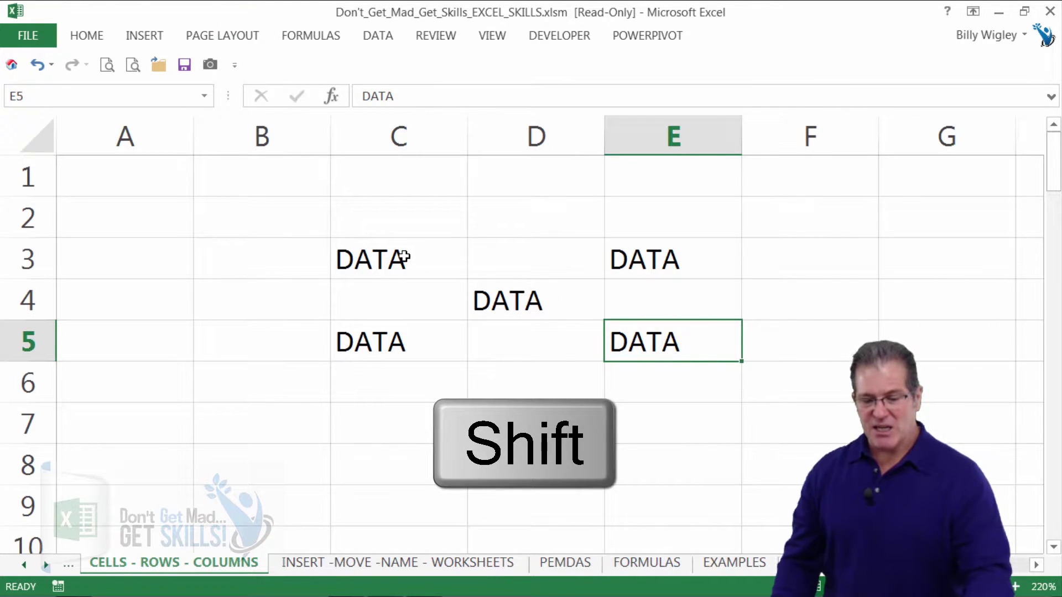
left_click(404, 257, "shift")
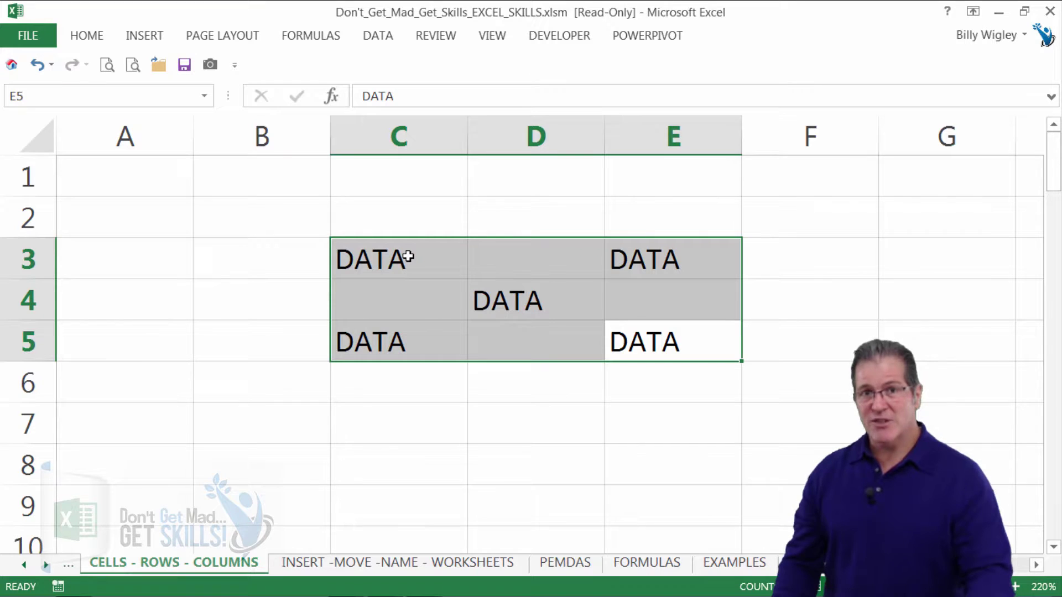
left_click(376, 354)
key("shift")
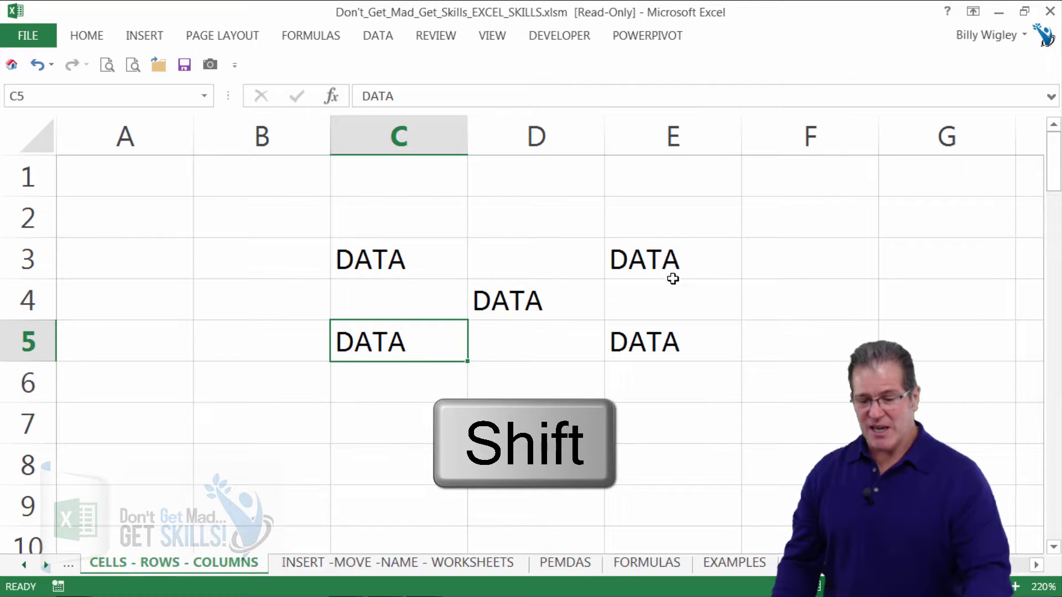
left_click(674, 255, "shift")
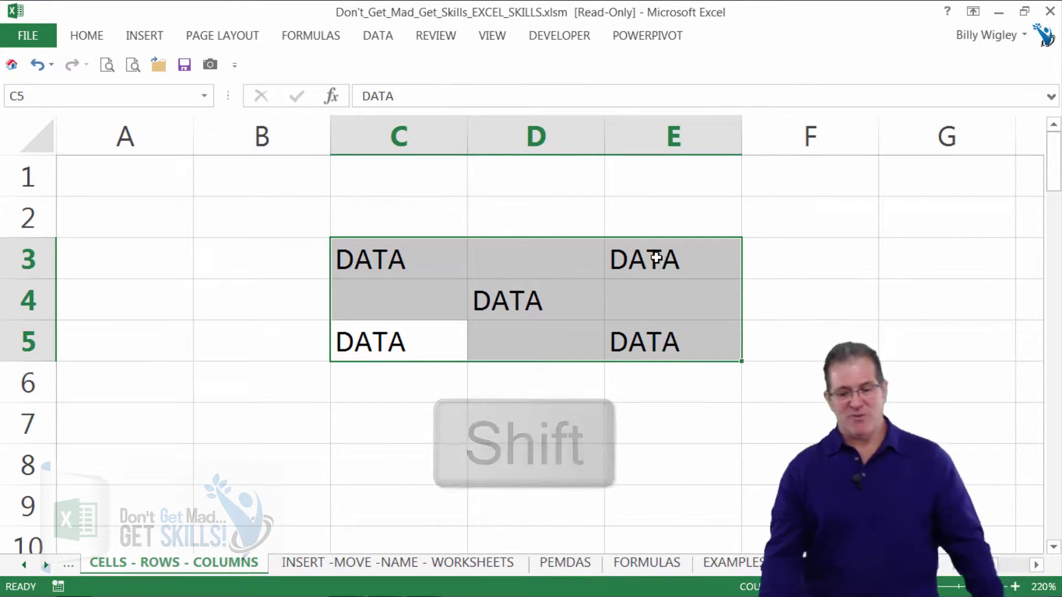
left_click(394, 253)
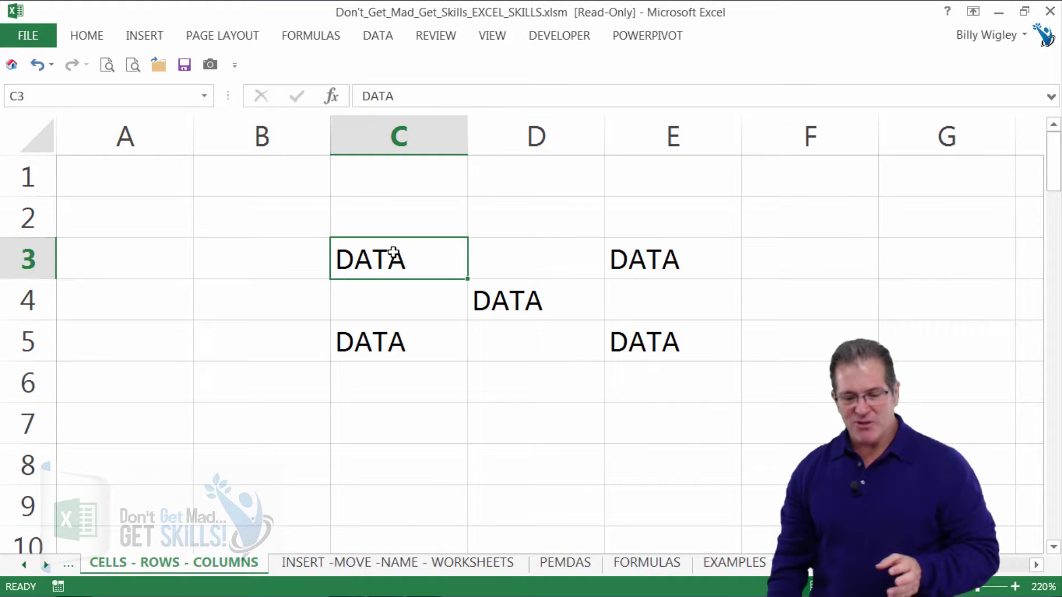
- After a trial drag, Ctrl-select C3, D4, E3, E5 and C5 together
mouse_move(451, 257)
left_mouse_down()
mouse_move(650, 331)
mouse_move(656, 357)
left_mouse_up()
left_click(451, 272)
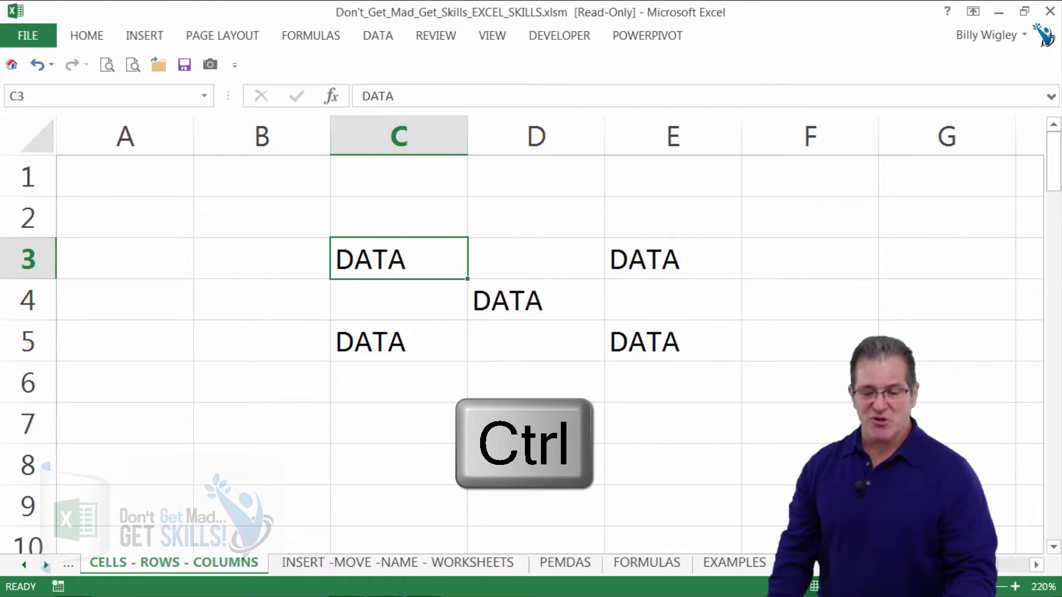
left_click(524, 290, "ctrl")
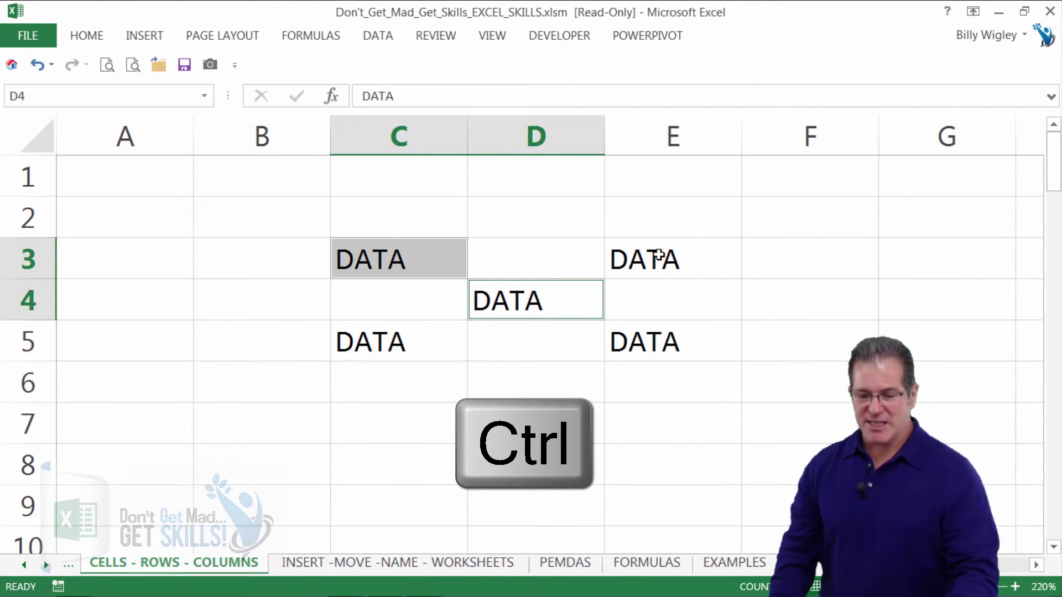
left_click(660, 255, "ctrl")
left_click(679, 343, "ctrl")
left_click(436, 344, "ctrl")
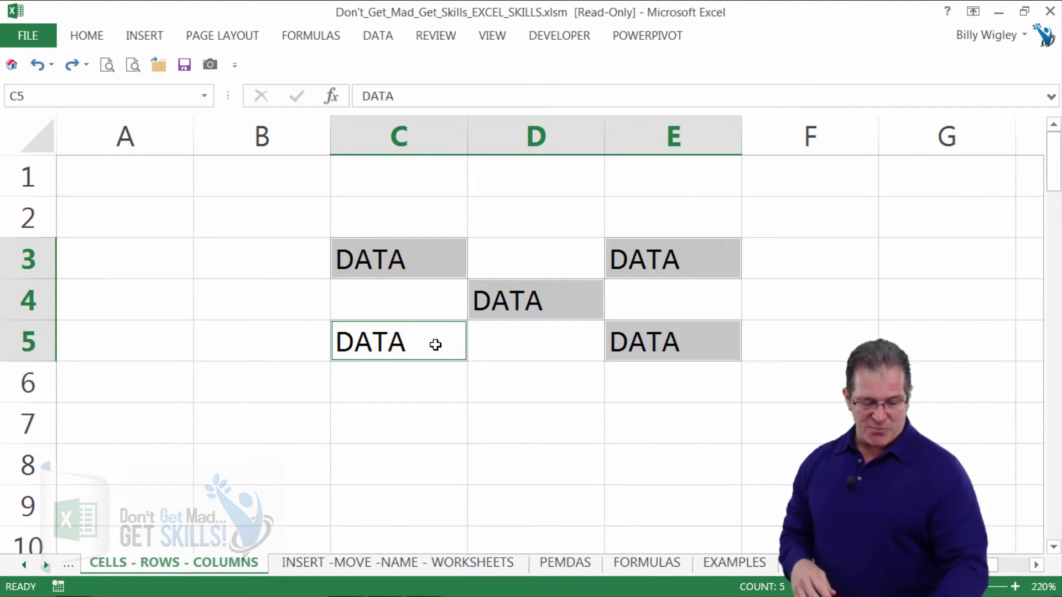
key("ctrl+b")
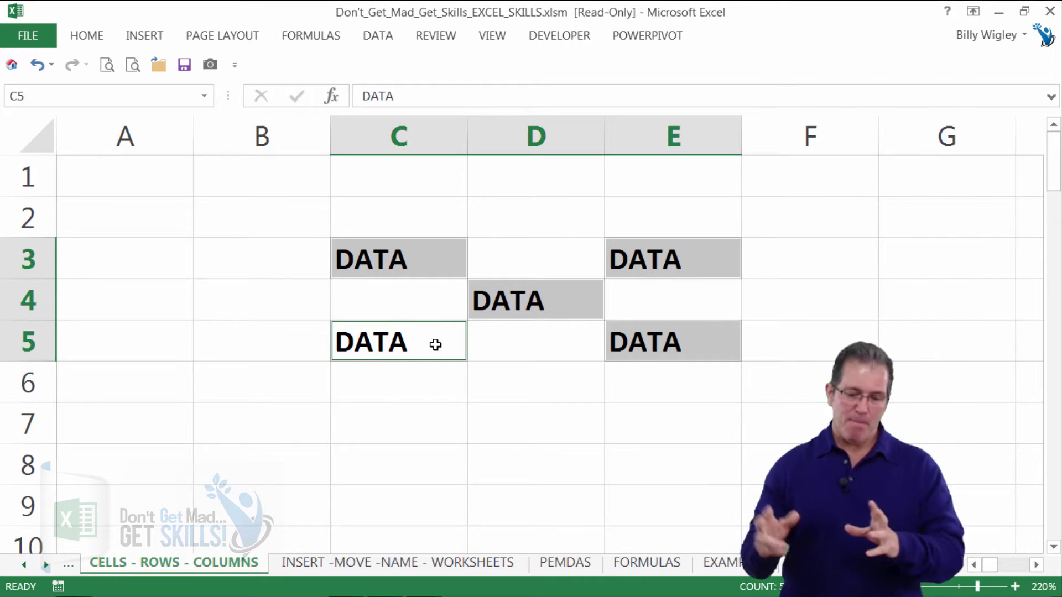
key("ctrl+z")
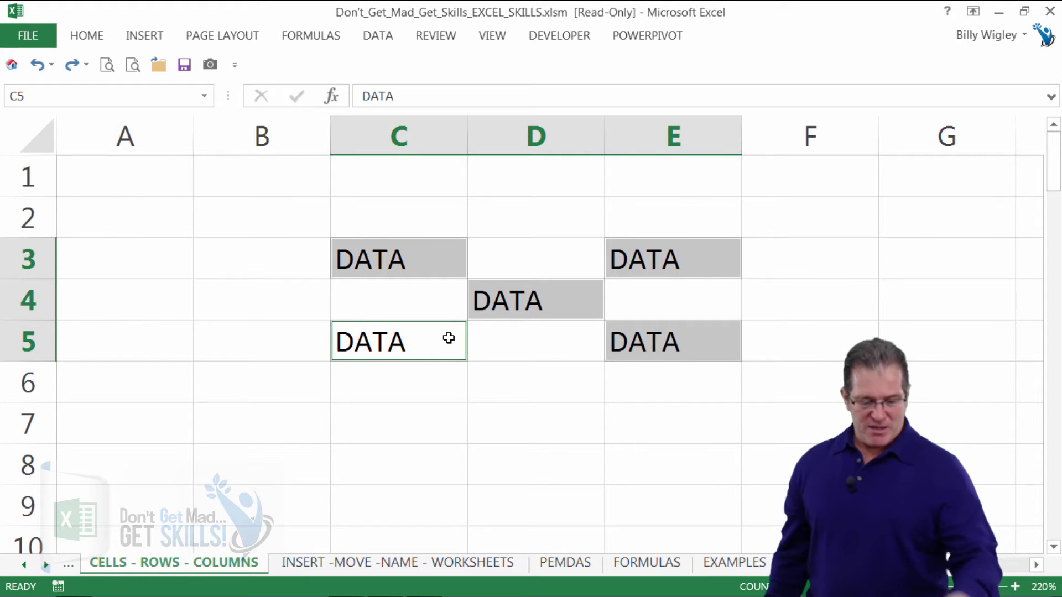
key("ctrl+F1")
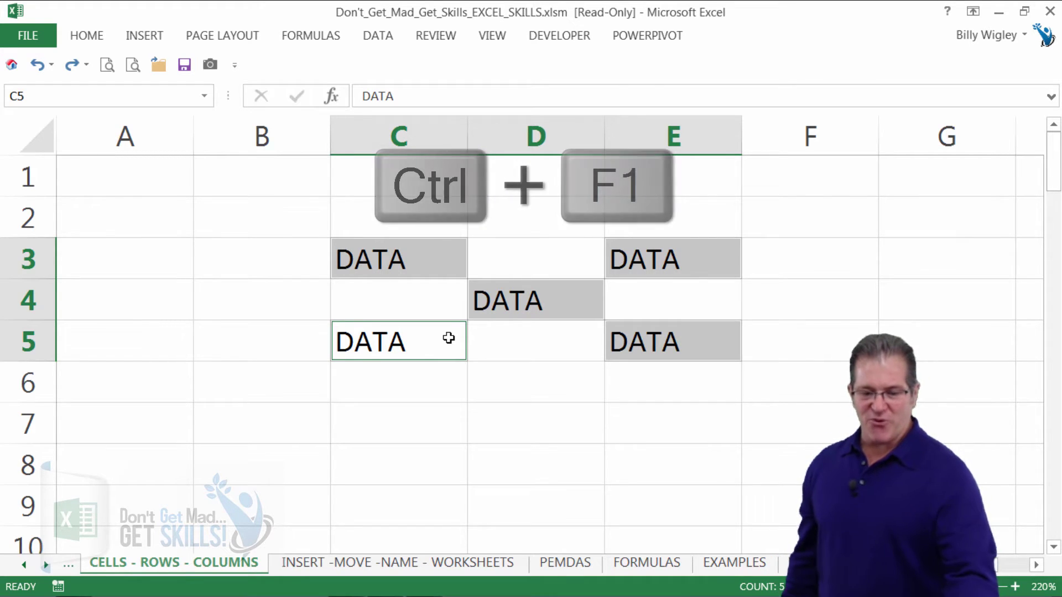
key("ctrl+F1")
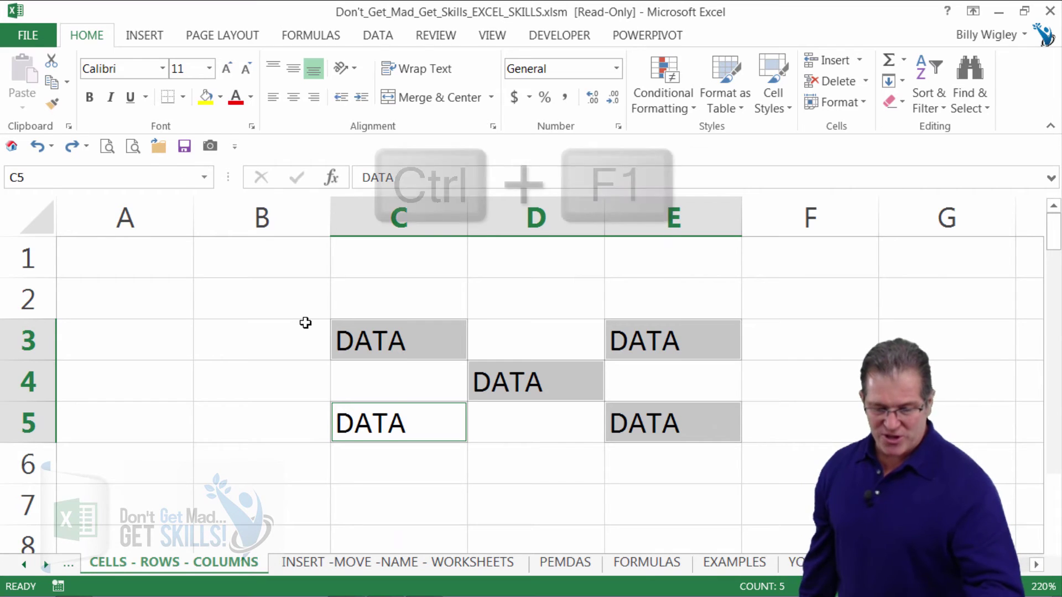
key("ctrl+F1")
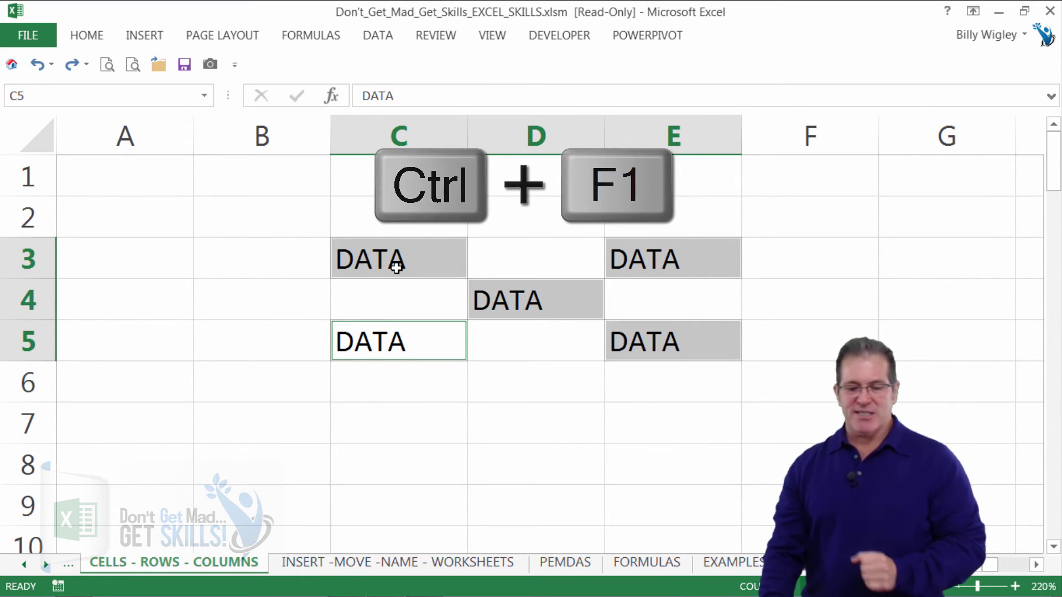
left_click_drag(358, 254, 704, 337)
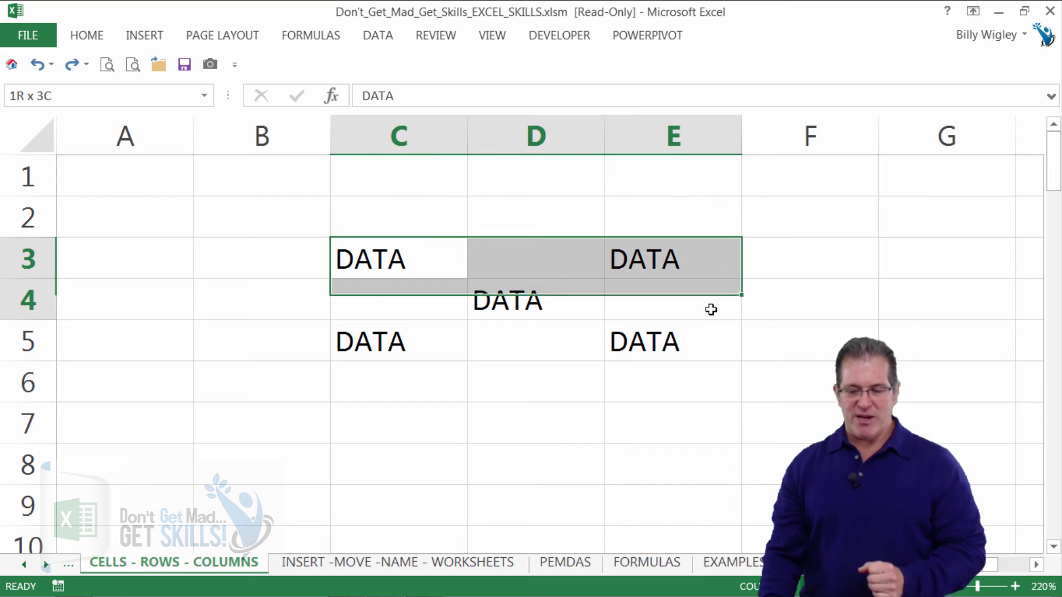
left_click(697, 337)
left_click(529, 311, "ctrl")
left_click(397, 340, "ctrl")
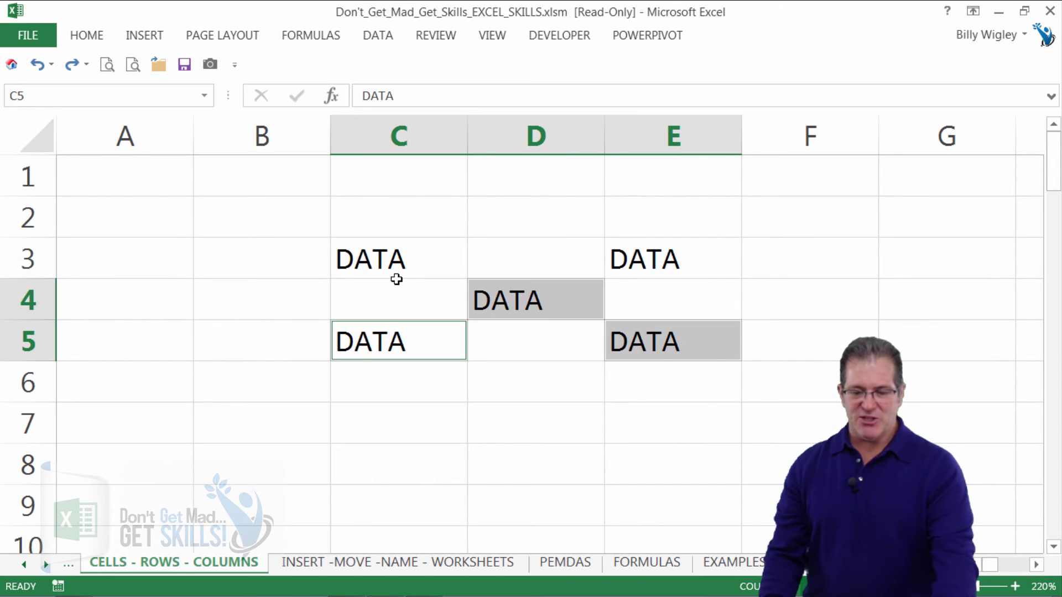
left_click(393, 256, "ctrl")
left_click(665, 259, "ctrl")
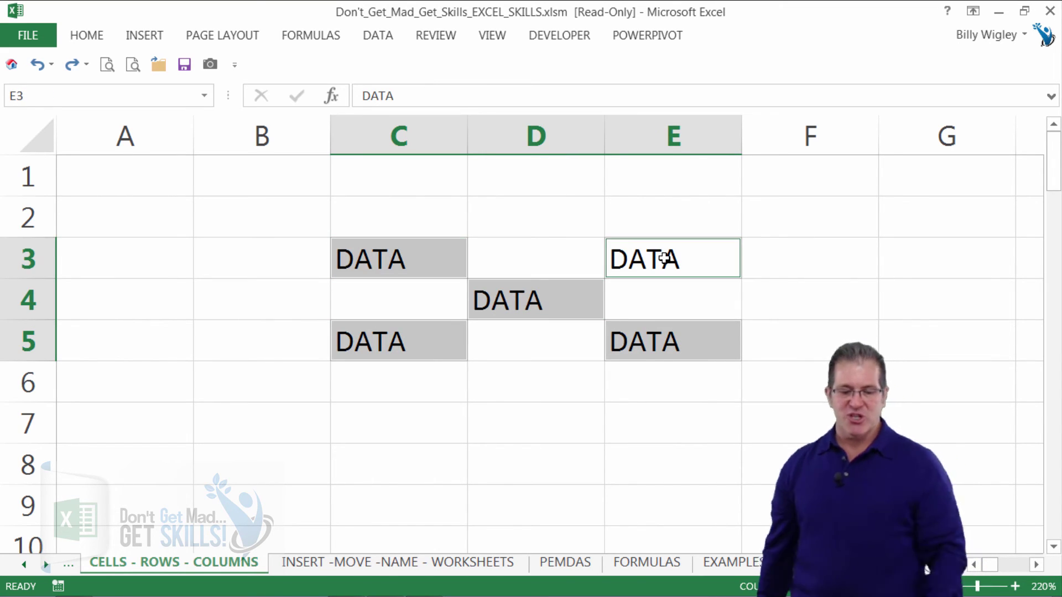